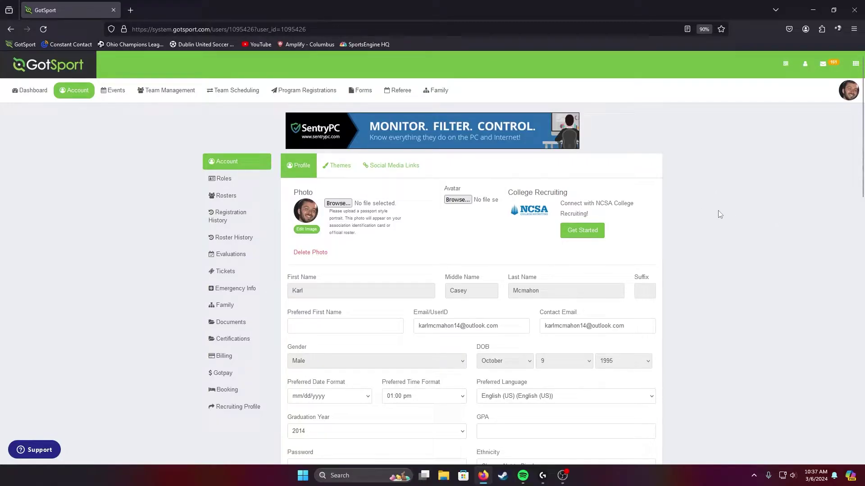
Search Team Management Matches filtered to My Teams: DUSC Magic I 2014 Boys
click(170, 90)
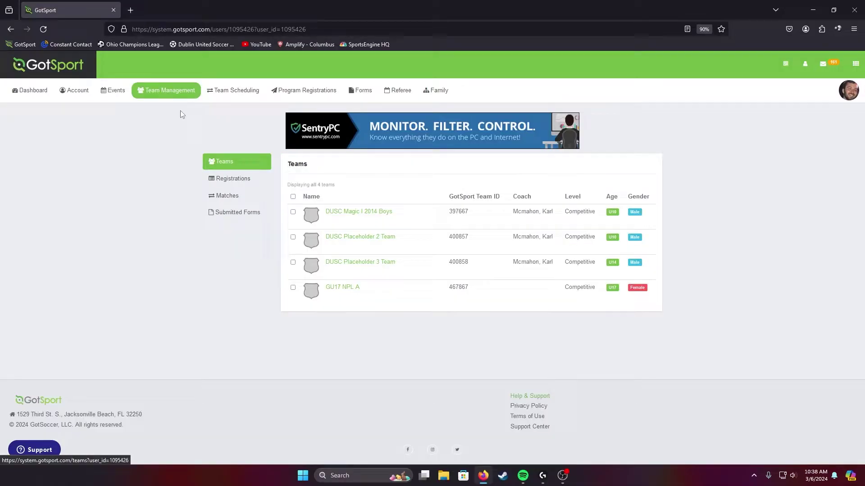
click(226, 196)
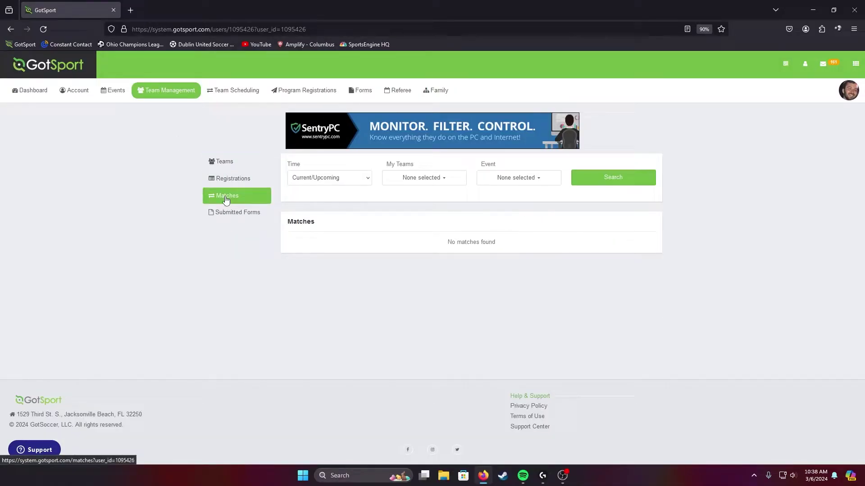
click(348, 178)
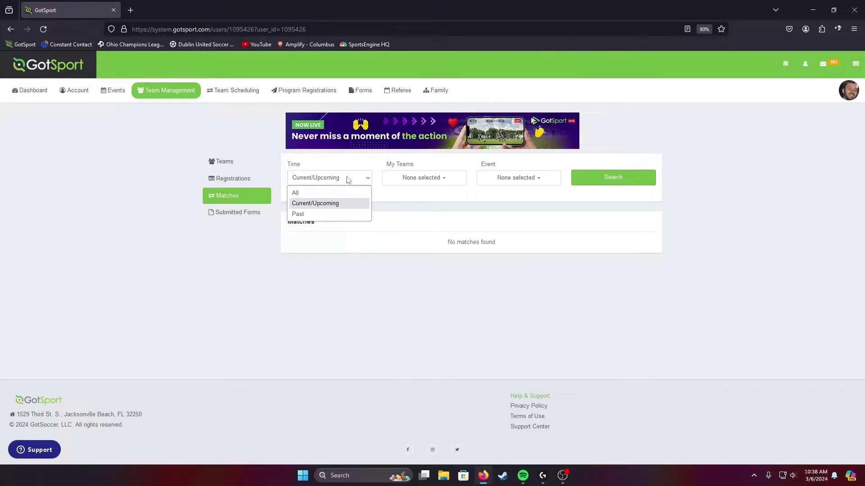
click(422, 178)
click(421, 184)
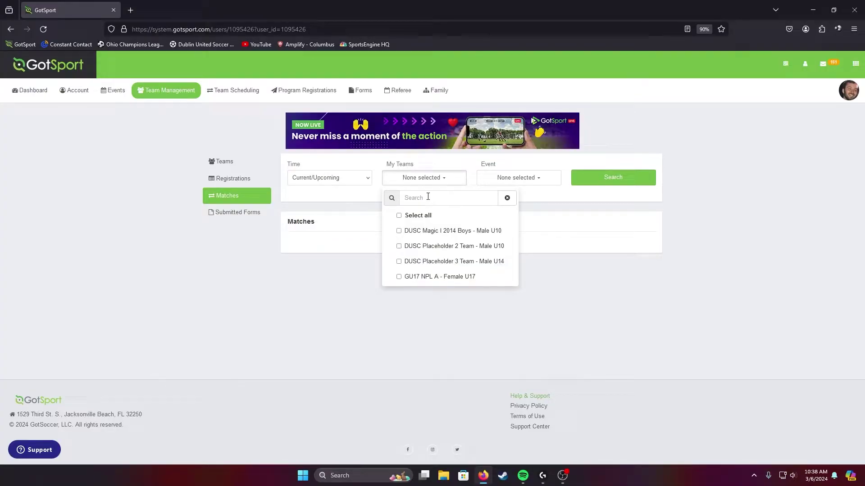
click(432, 232)
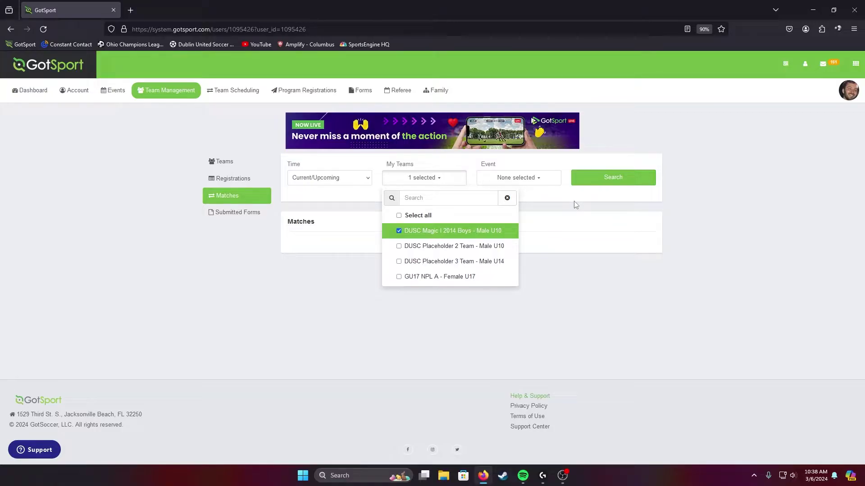
click(572, 201)
click(537, 179)
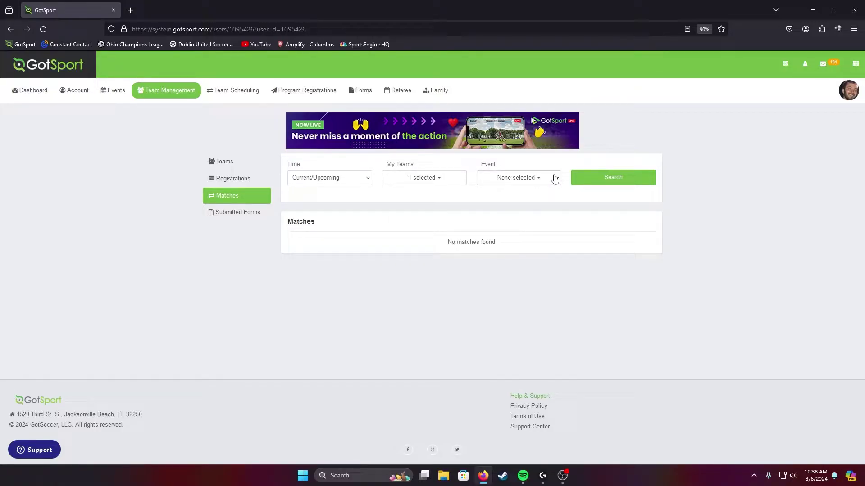
click(627, 180)
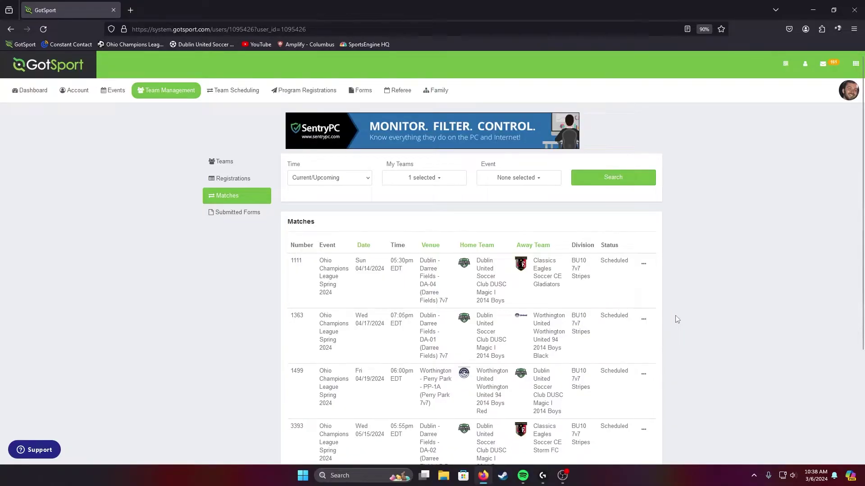
scroll(676, 318, down, 5)
scroll(675, 322, up, 5)
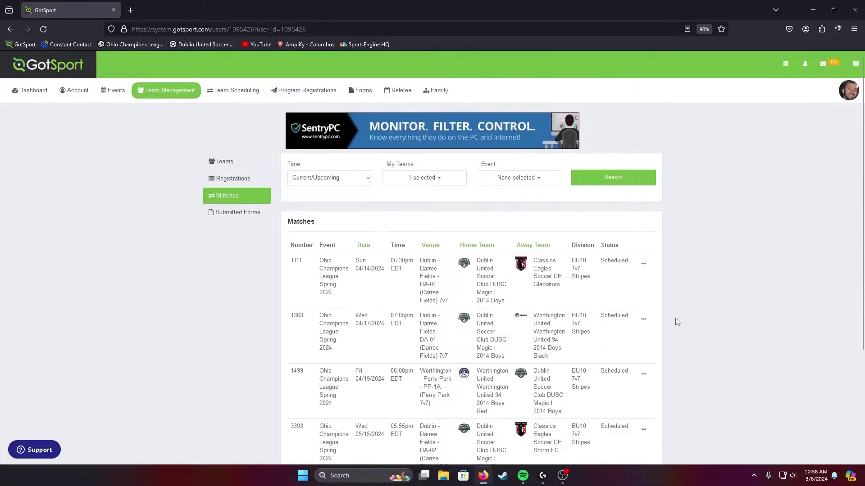
Choose Print Match Card from the April 14 Classics Eagles match's actions menu
click(644, 268)
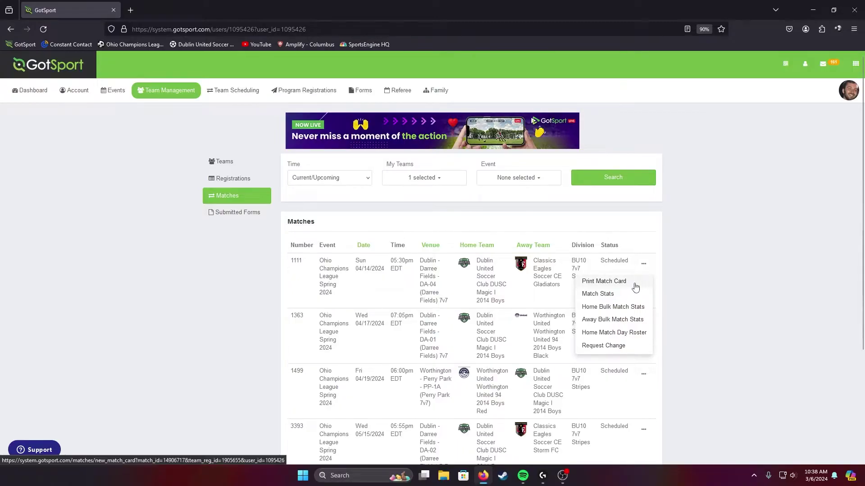
click(632, 283)
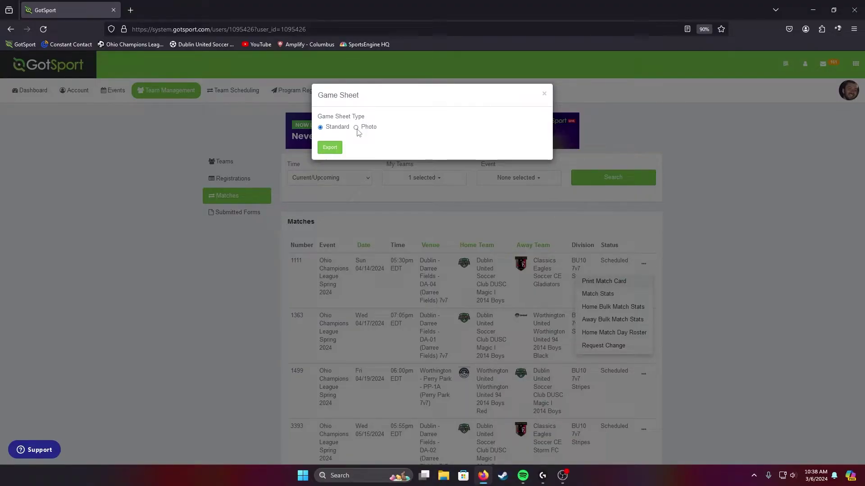
Export the Standard game sheet for the April 14 match as a PDF
click(356, 128)
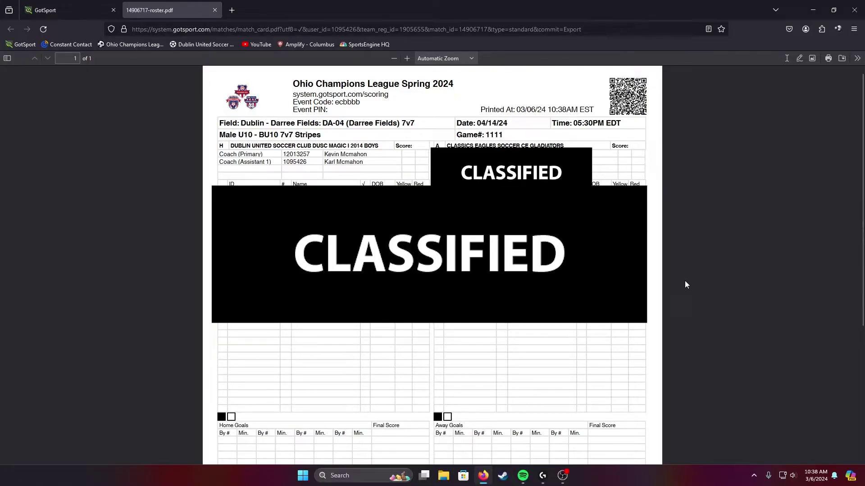
scroll(684, 281, down, 6)
scroll(685, 281, down, 2)
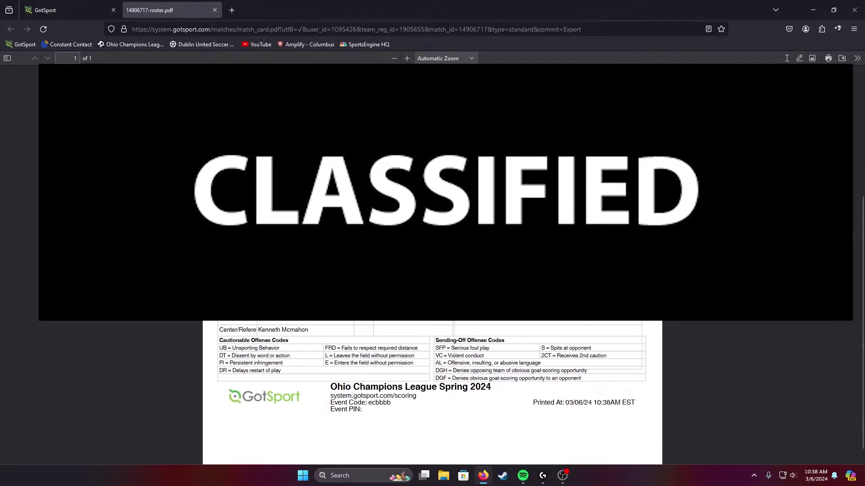
drag(318, 331, 282, 332)
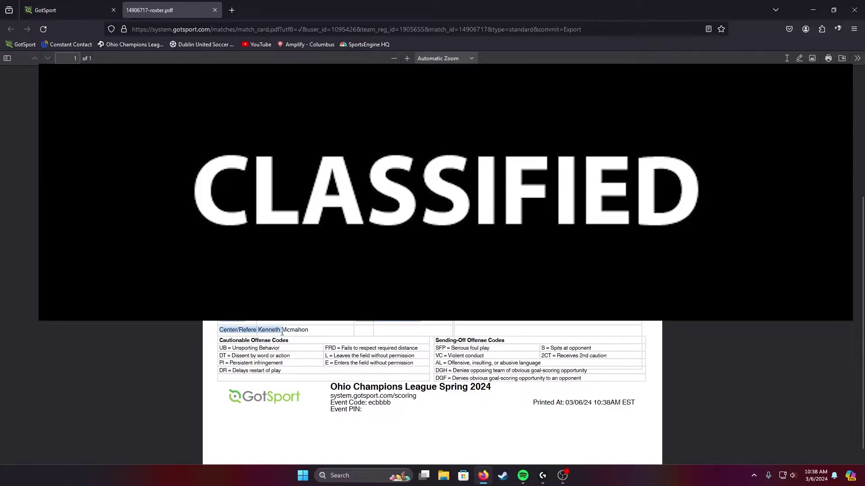
click(223, 330)
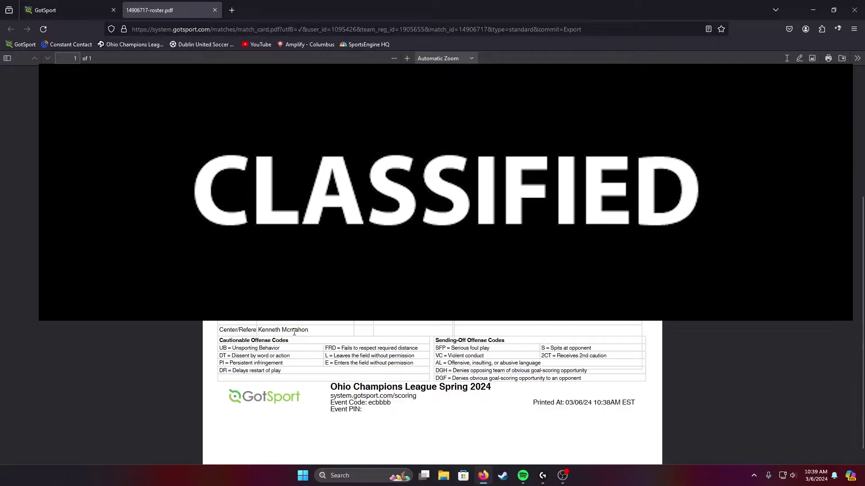
scroll(159, 323, up, 5)
scroll(159, 324, up, 5)
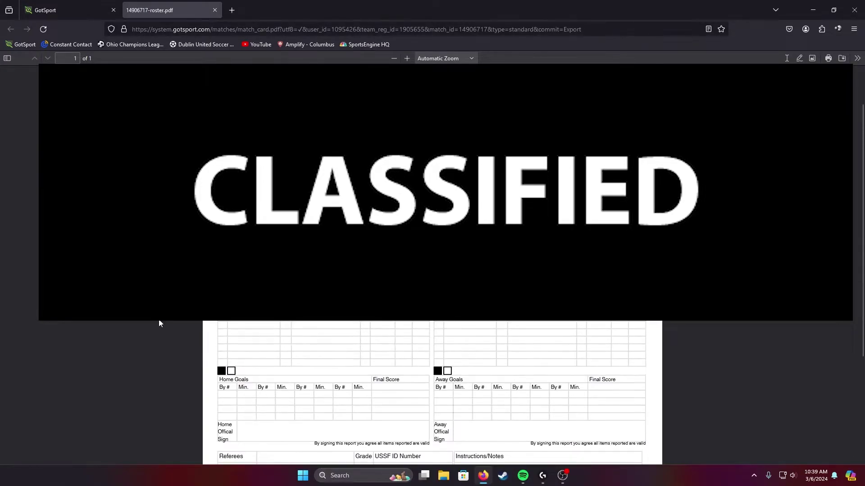
scroll(158, 323, up, 5)
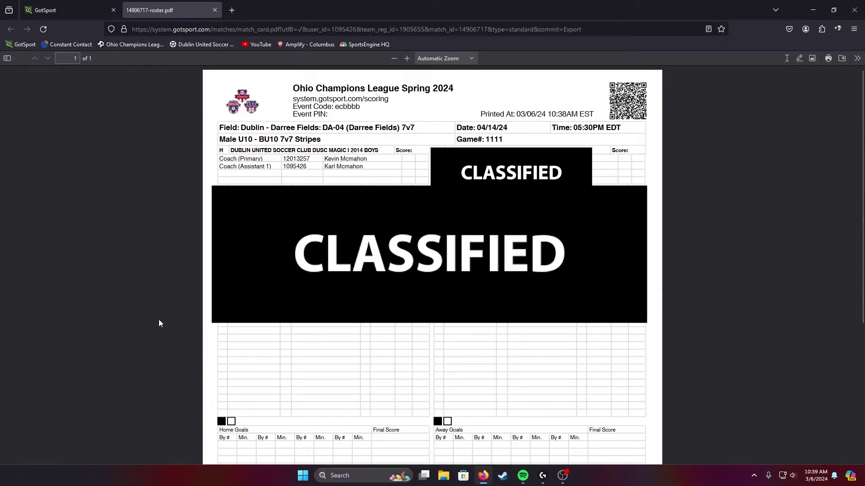
Back on the GotSport tab, export the Photo-type game sheet as well
click(65, 9)
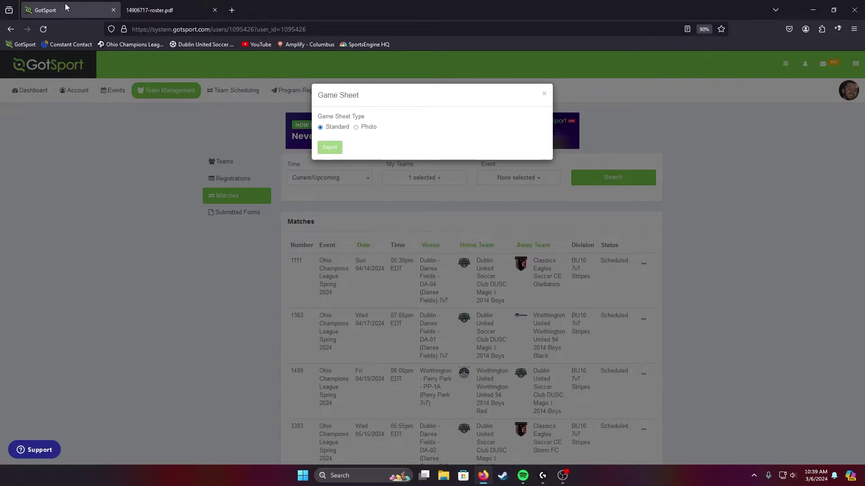
click(356, 128)
click(330, 147)
click(164, 272)
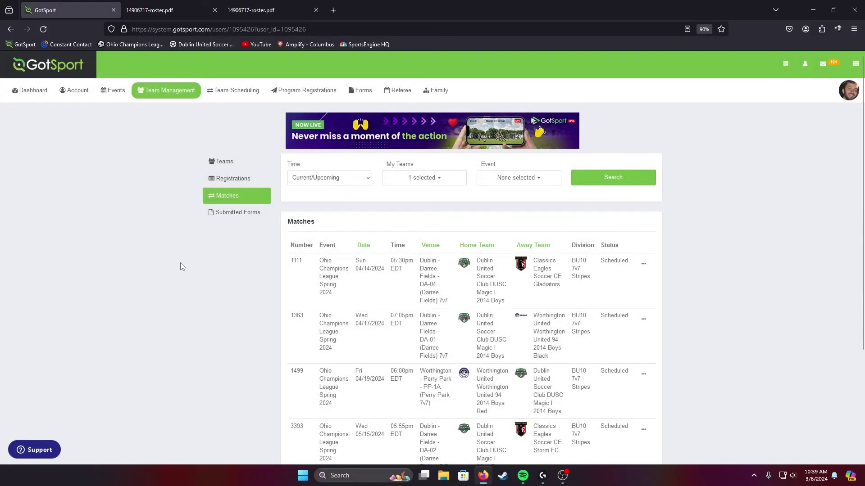